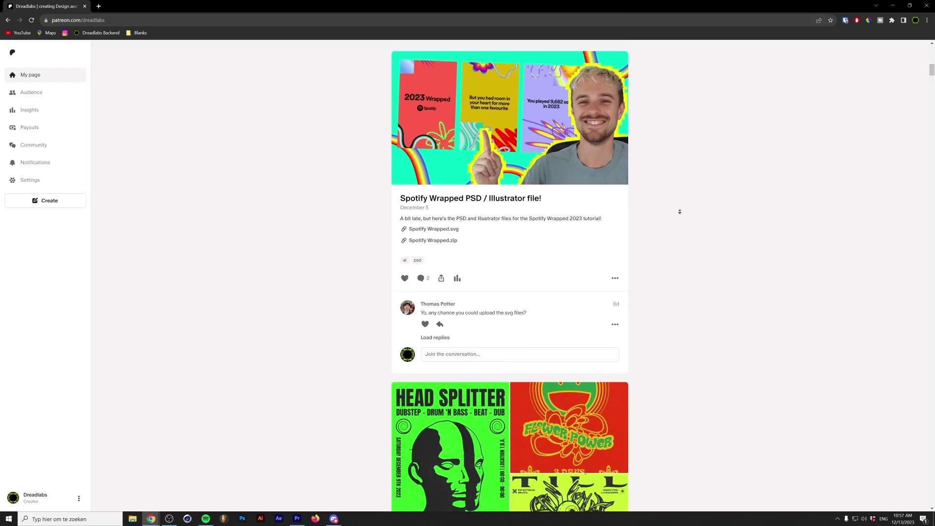
Step: Scroll the Dreadlabs Patreon feed down past the Spotify Wrapped and 4 Rave Flyers posts
scroll(678, 210, down, 3)
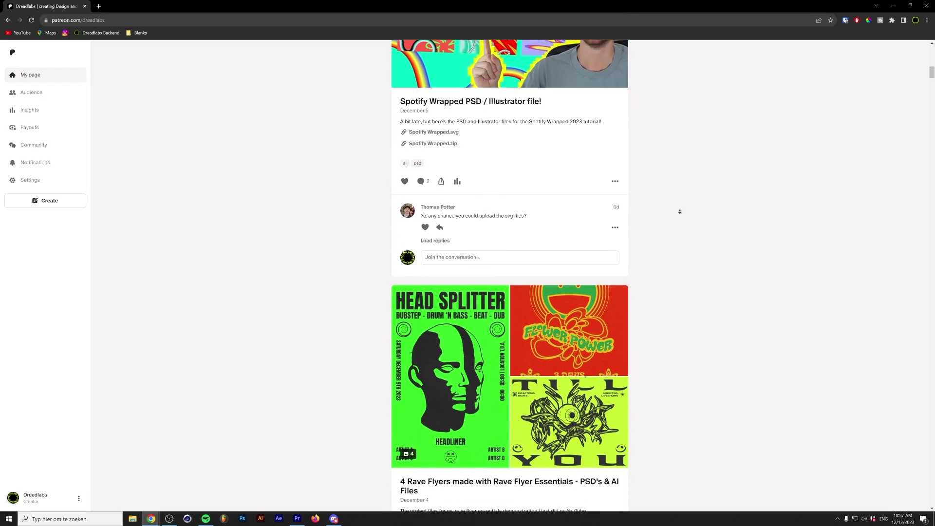
scroll(679, 212, down, 4)
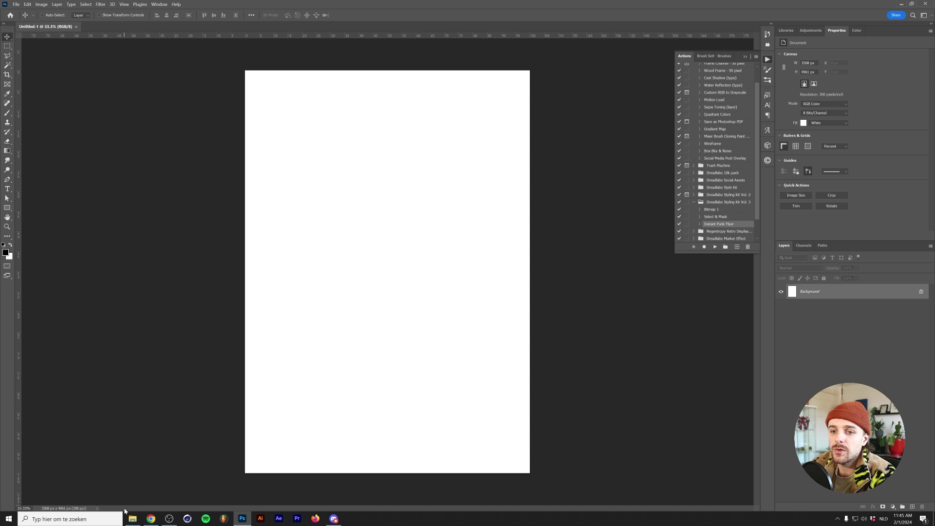
Step: Place the 27 - Eye [Final] artwork on the blank page and run the Instant Punk Flyer action on it
drag(934, 478, 512, 248)
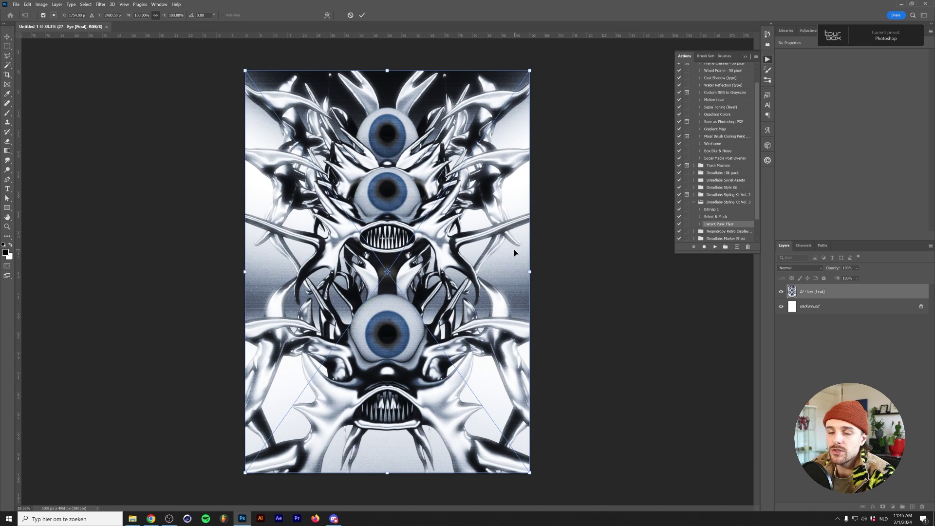
click(363, 15)
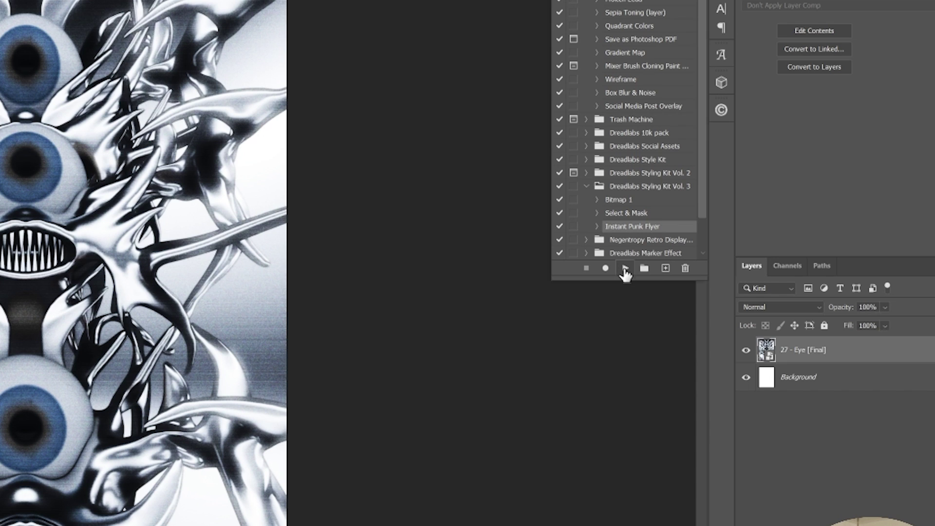
click(715, 247)
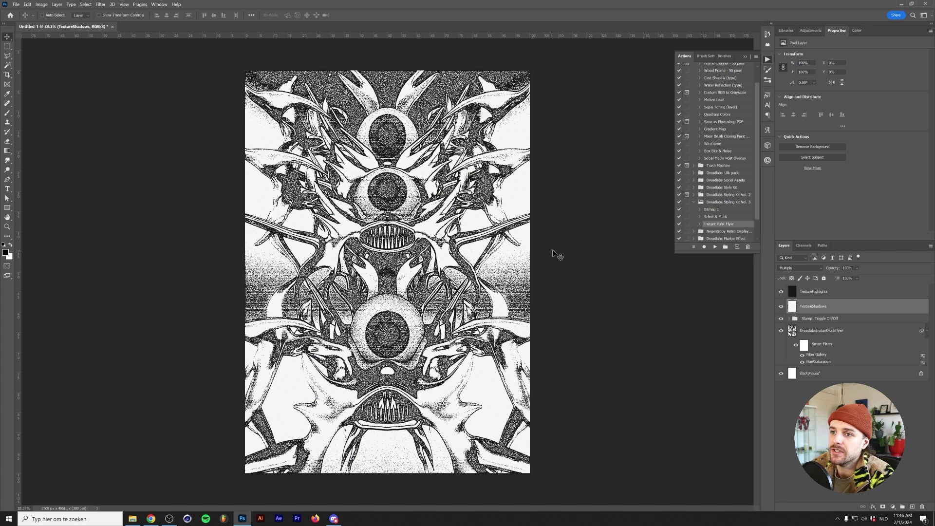
Step: Hide TextureHighlights and TextureShadows, then toggle the Stamp group on and off to compare
click(781, 291)
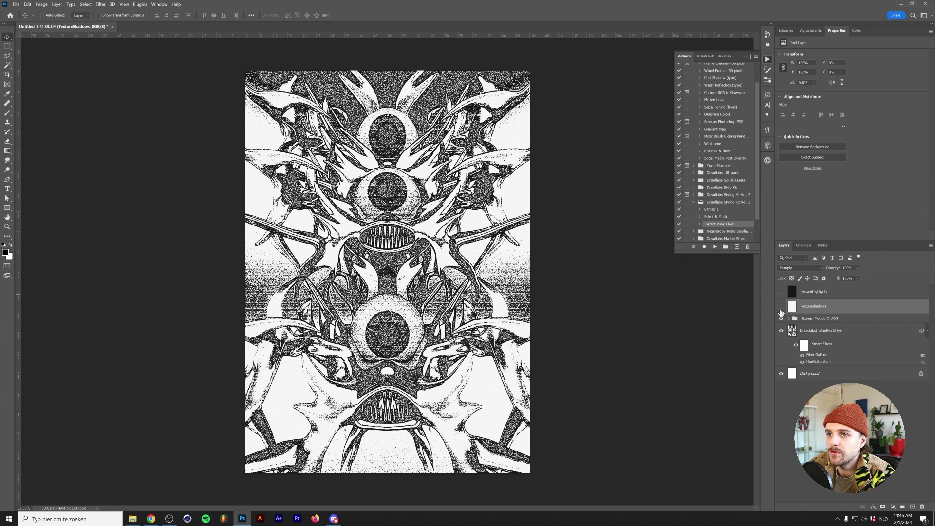
click(782, 308)
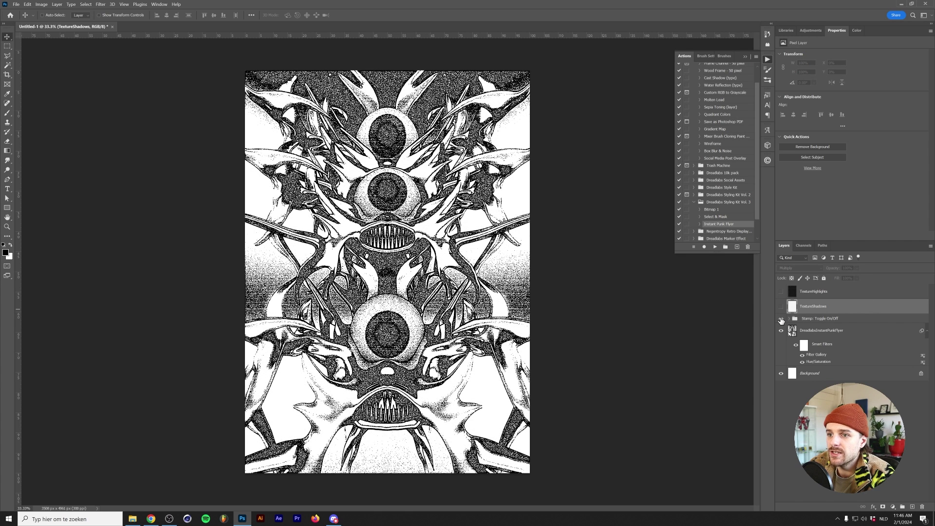
click(781, 319)
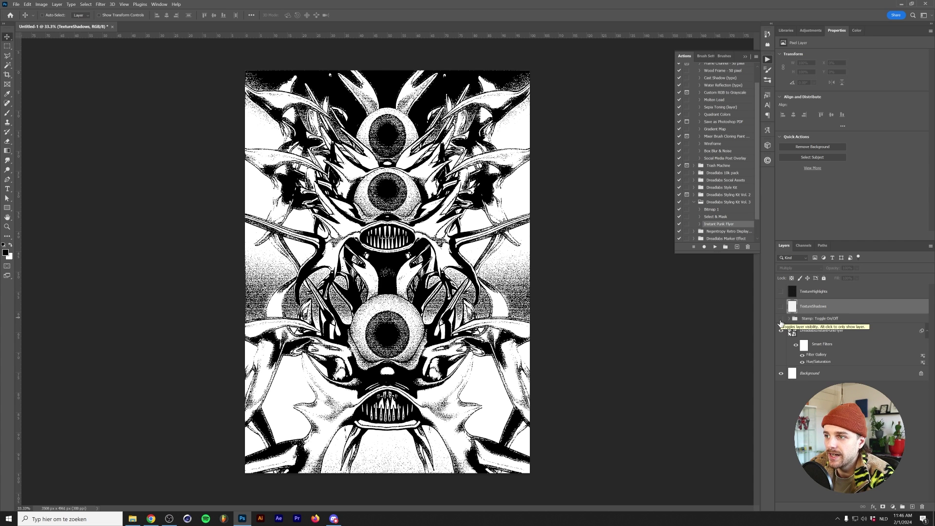
click(780, 322)
click(780, 322)
click(780, 322)
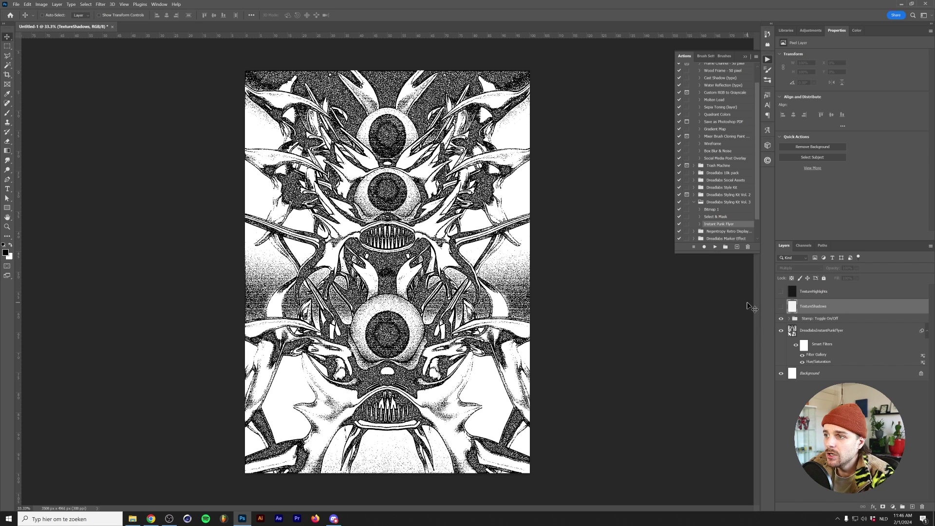
double_click(821, 355)
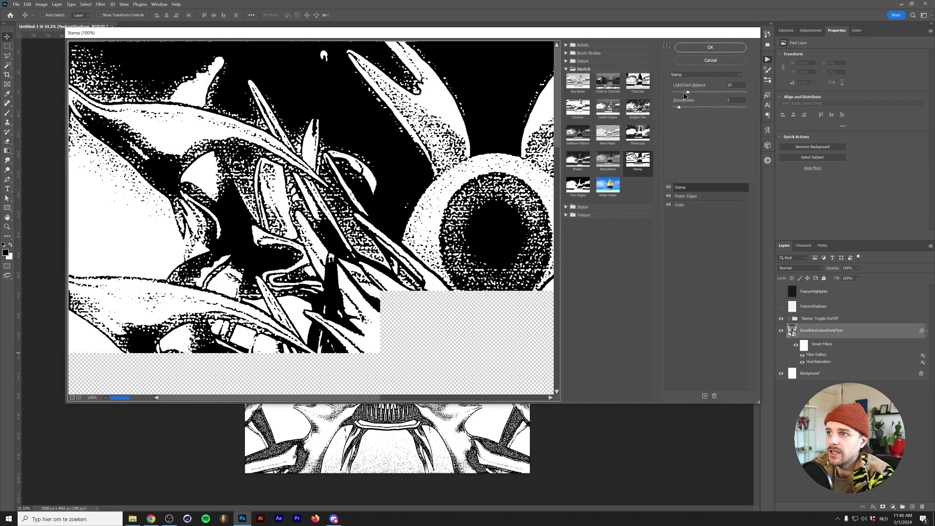
drag(686, 92, 713, 92)
click(736, 93)
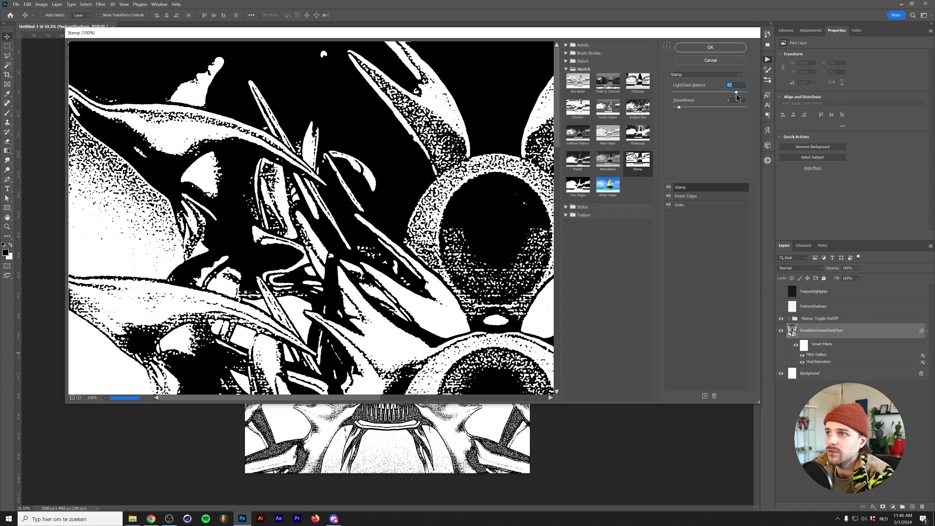
drag(679, 107, 666, 107)
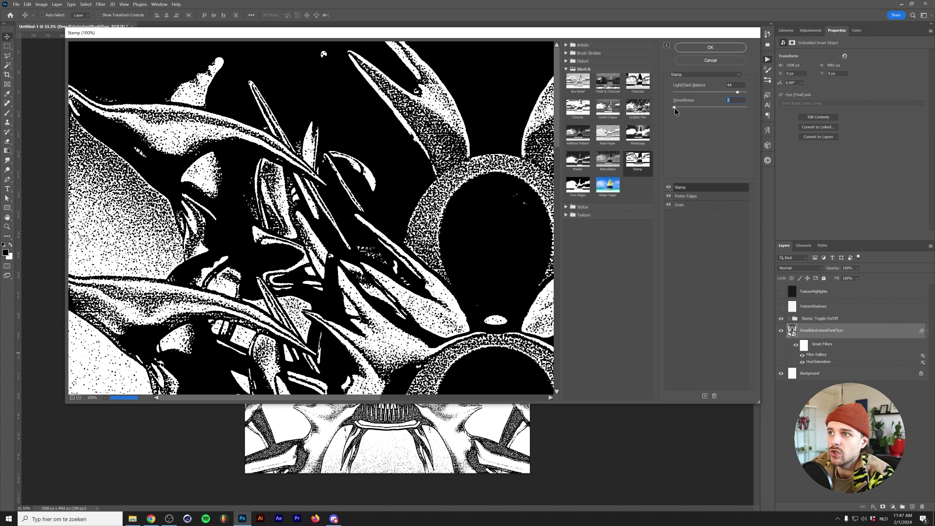
click(702, 107)
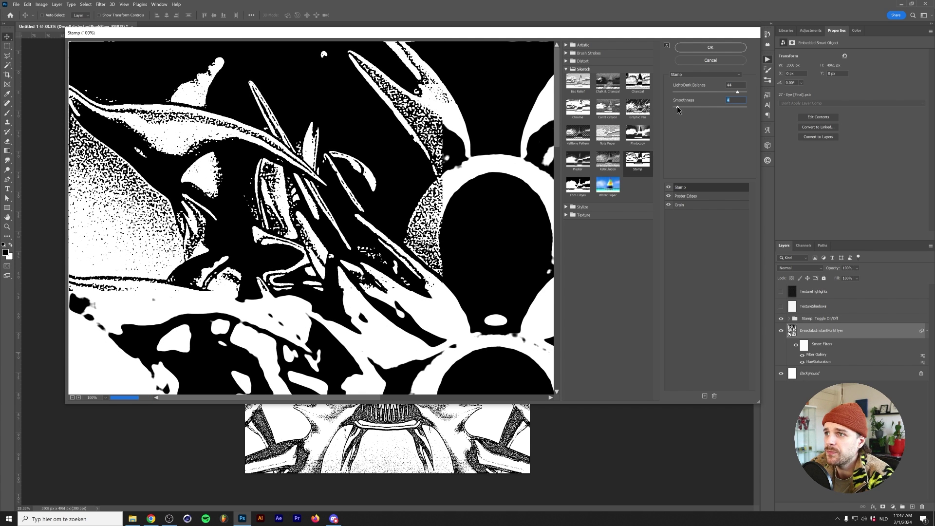
click(680, 205)
drag(702, 92, 692, 92)
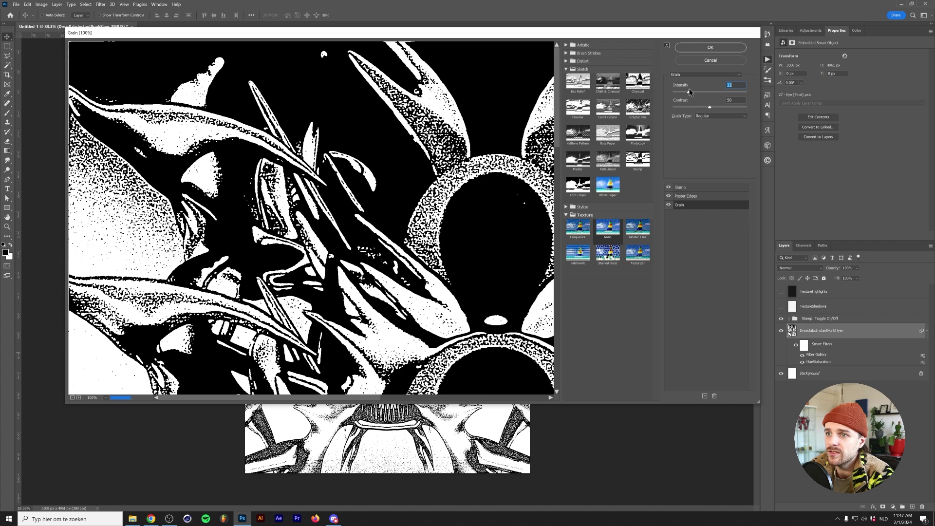
click(691, 62)
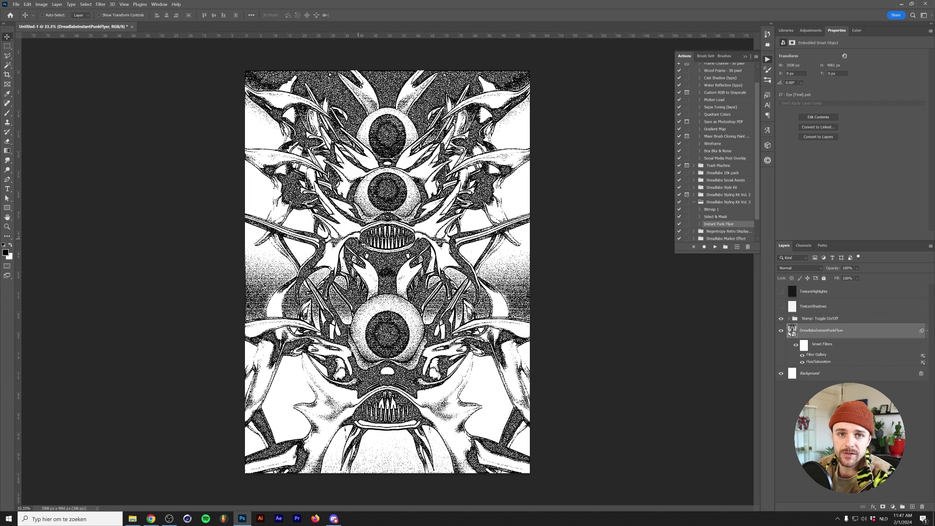
Step: Load the Dreadlabs Instant Punk Flyer.atn file through the Actions panel's Load Actions command
click(158, 5)
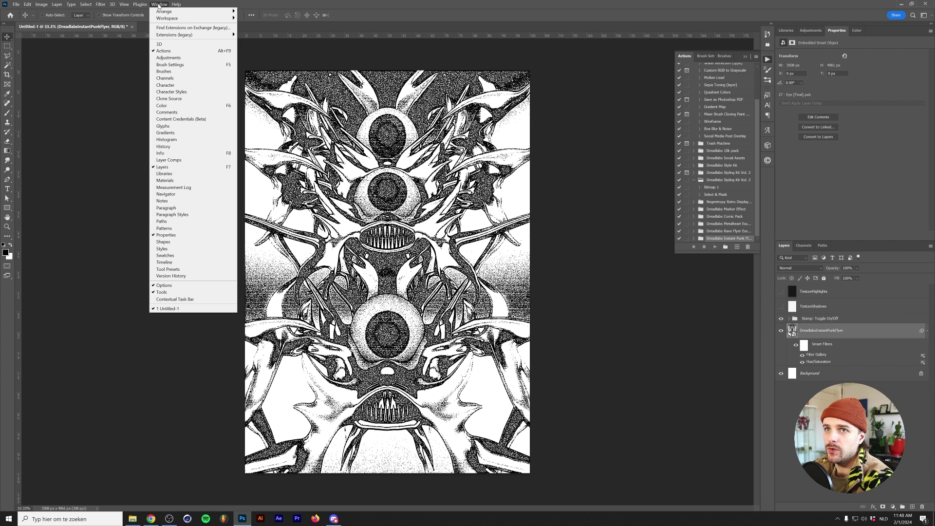
drag(741, 55, 471, 123)
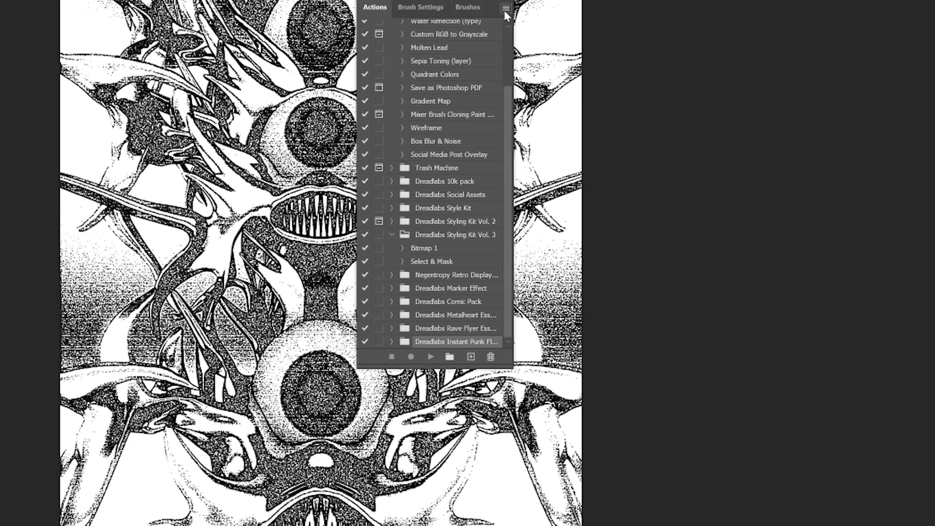
click(488, 124)
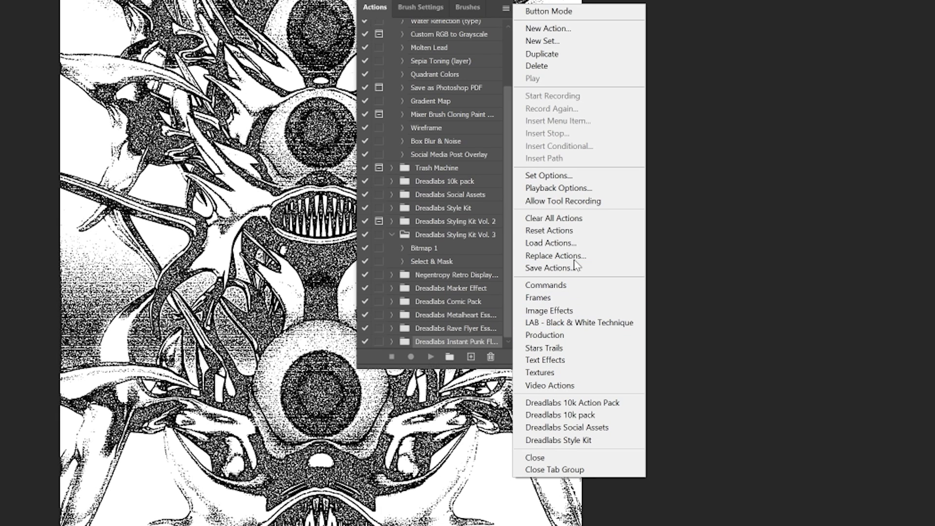
click(573, 243)
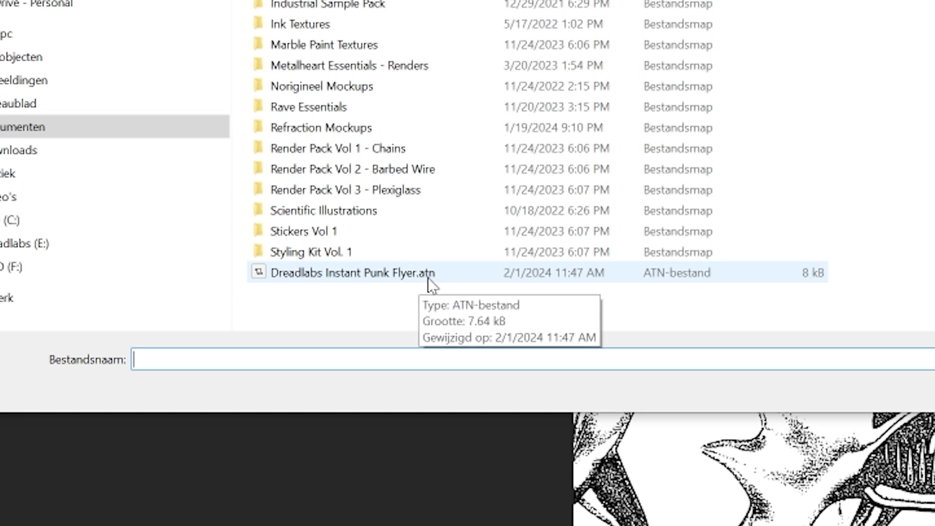
click(188, 343)
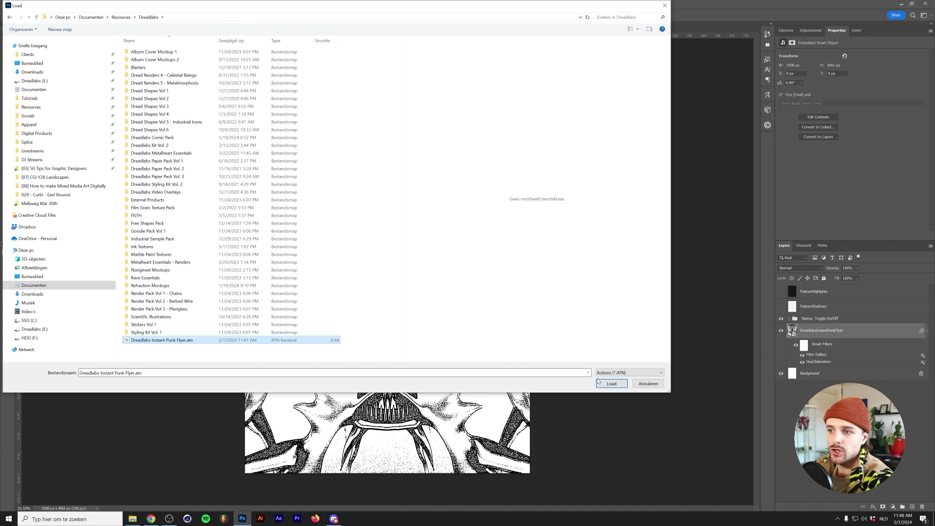
click(608, 382)
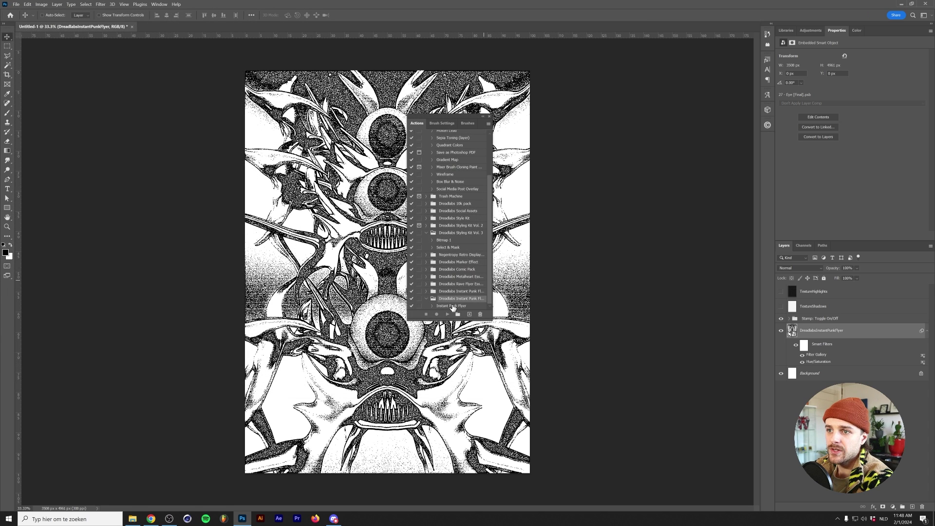
Step: Make the Actions panel taller and select the Instant Punk Flyer action
drag(452, 319, 447, 339)
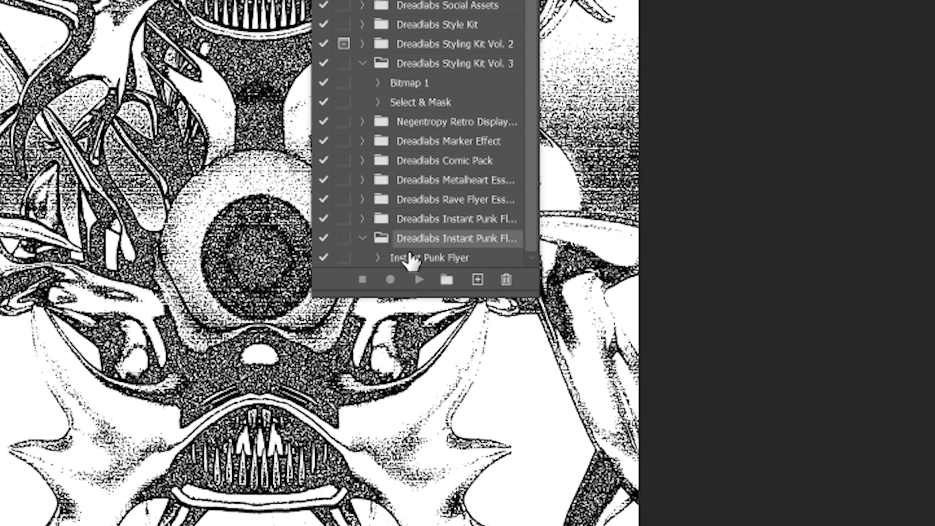
click(411, 259)
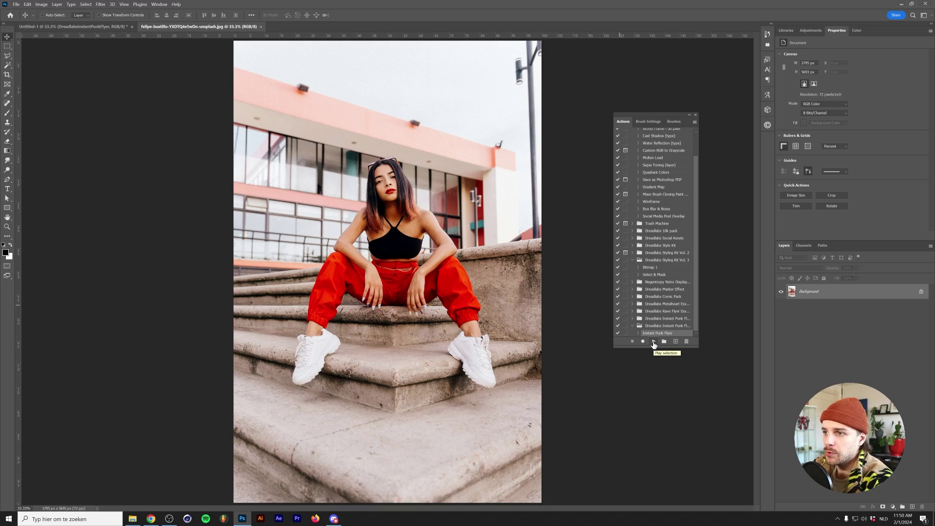
Step: Play Instant Punk Flyer on the steps photo, compare the Stamp group on/off, then enable channel notifications
click(653, 341)
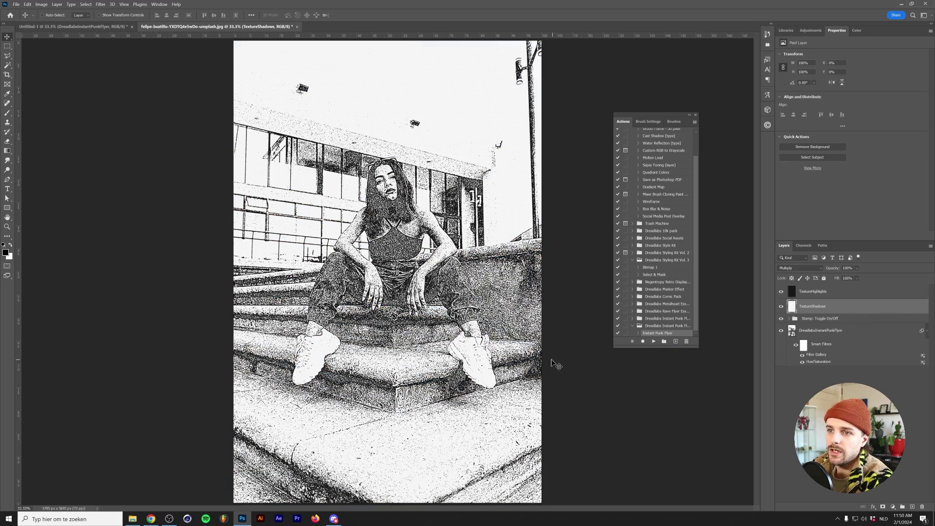
scroll(385, 229, up, 5)
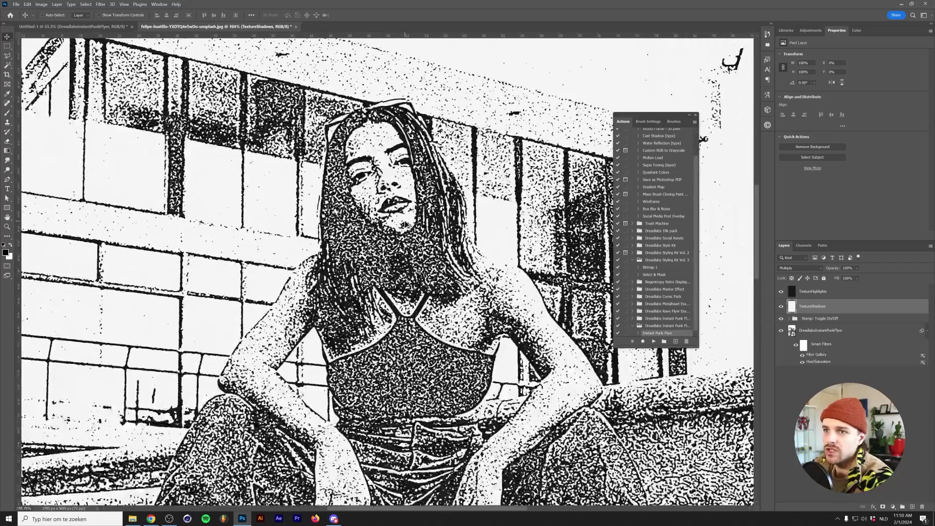
scroll(779, 322, down, 2)
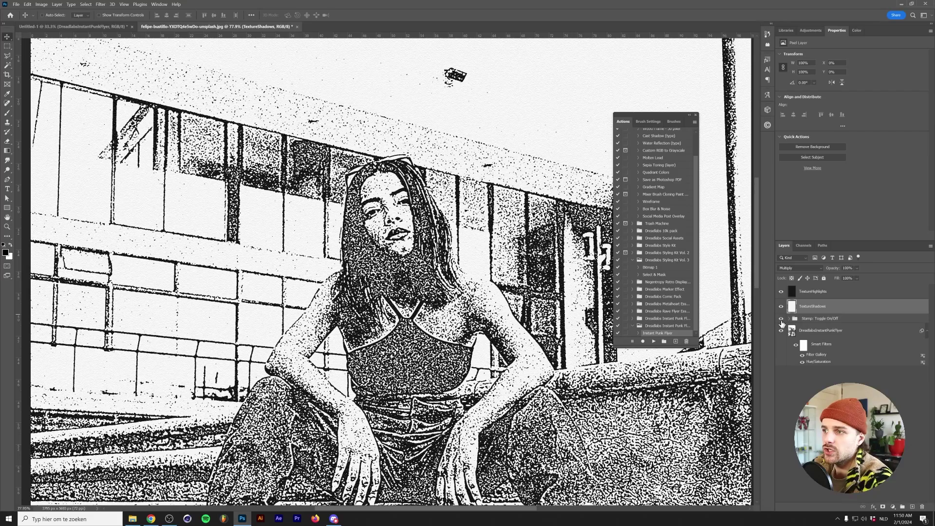
click(781, 319)
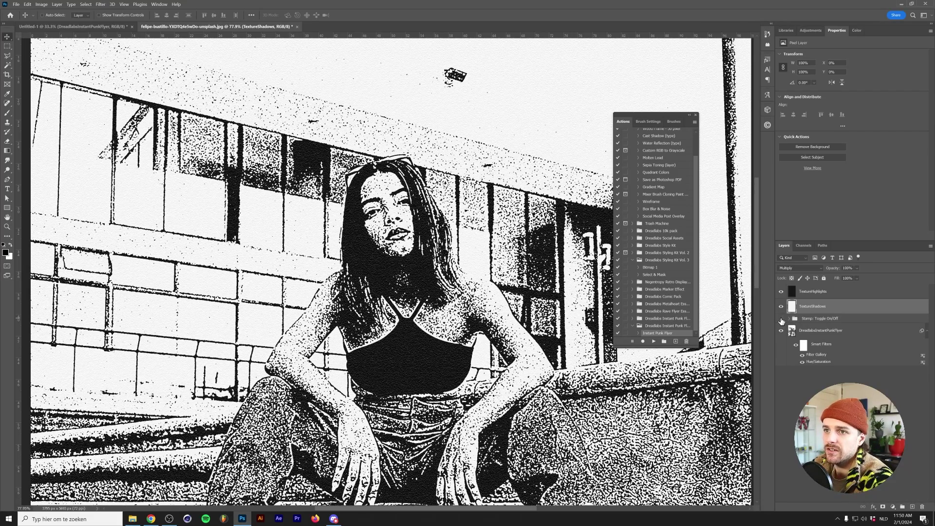
click(781, 319)
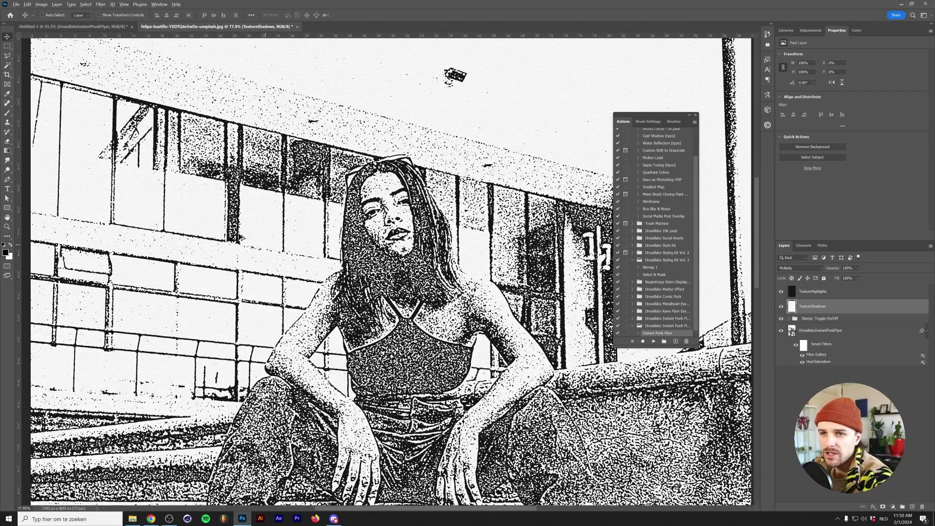
scroll(260, 245, up, 8)
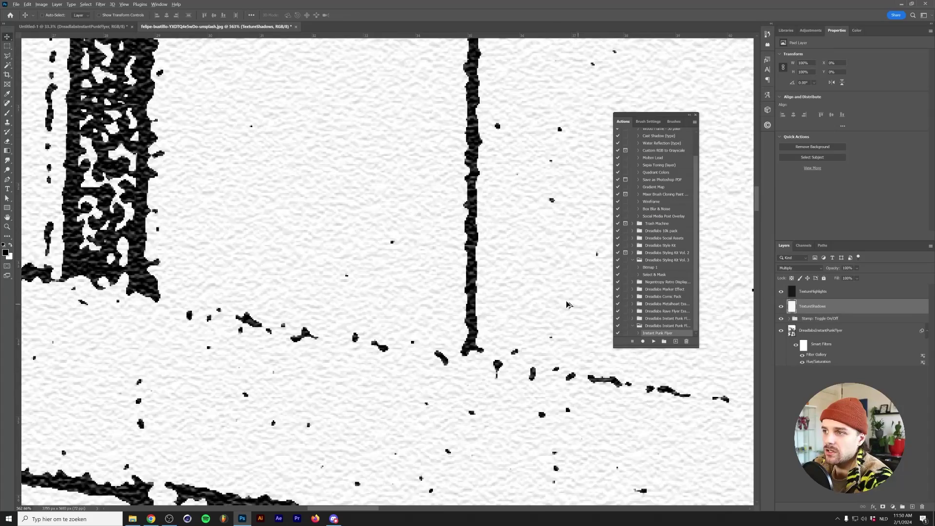
scroll(389, 283, down, 8)
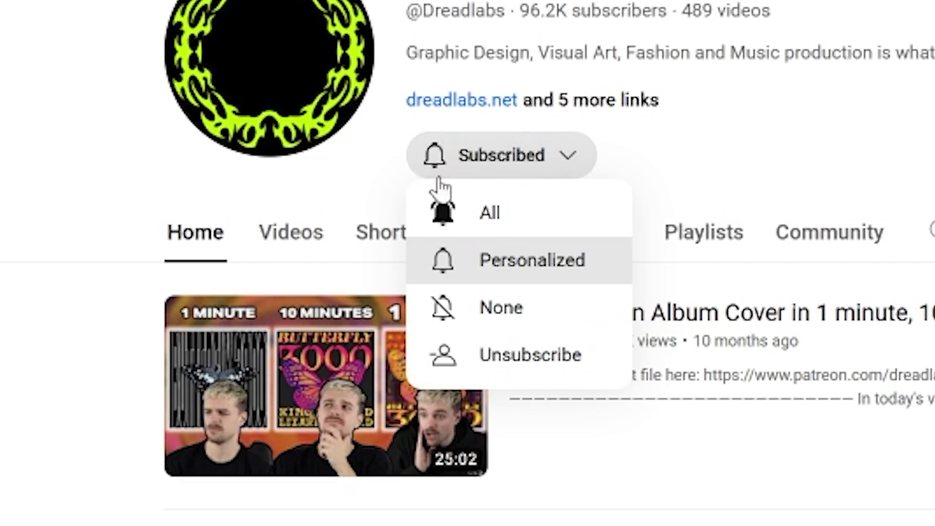
click(460, 224)
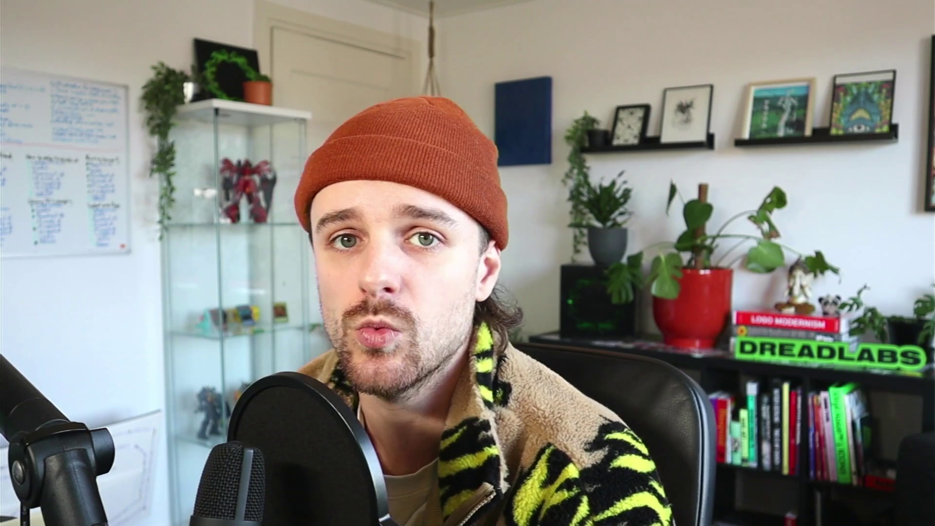